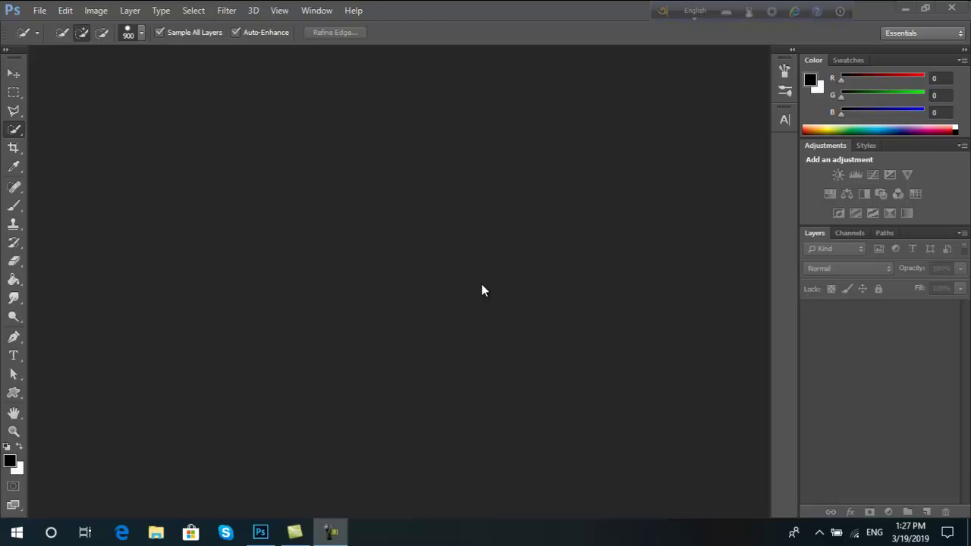
Open image 2.jpg from the potrait folder through File > Open
{"action": "left_click", "coordinate": [40, 9]}
{"action": "left_click", "coordinate": [69, 41]}
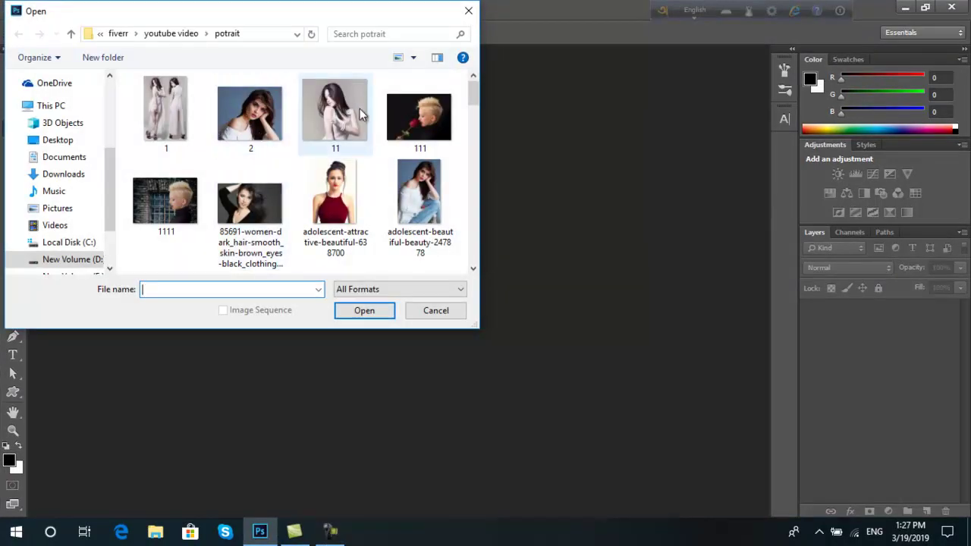
{"action": "left_click", "coordinate": [241, 117]}
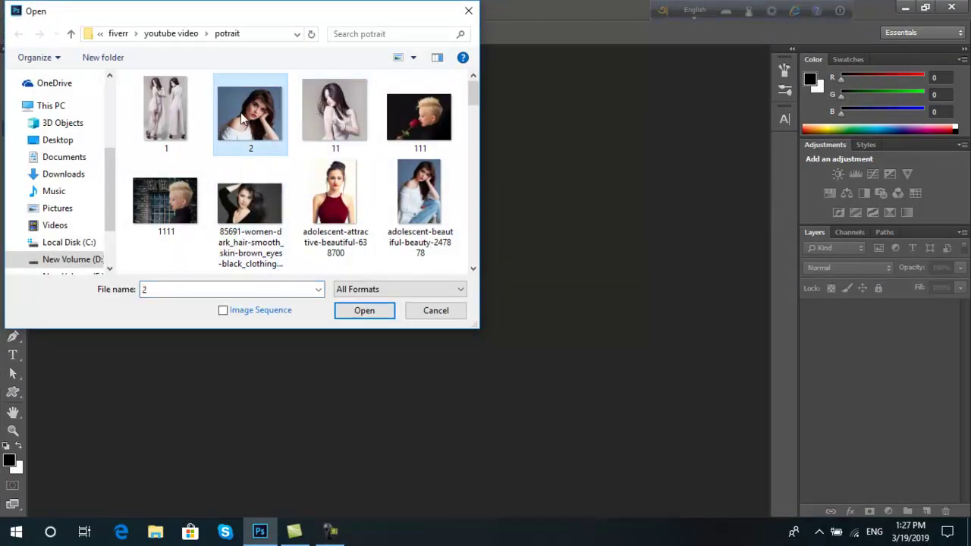
{"action": "left_click", "coordinate": [365, 312]}
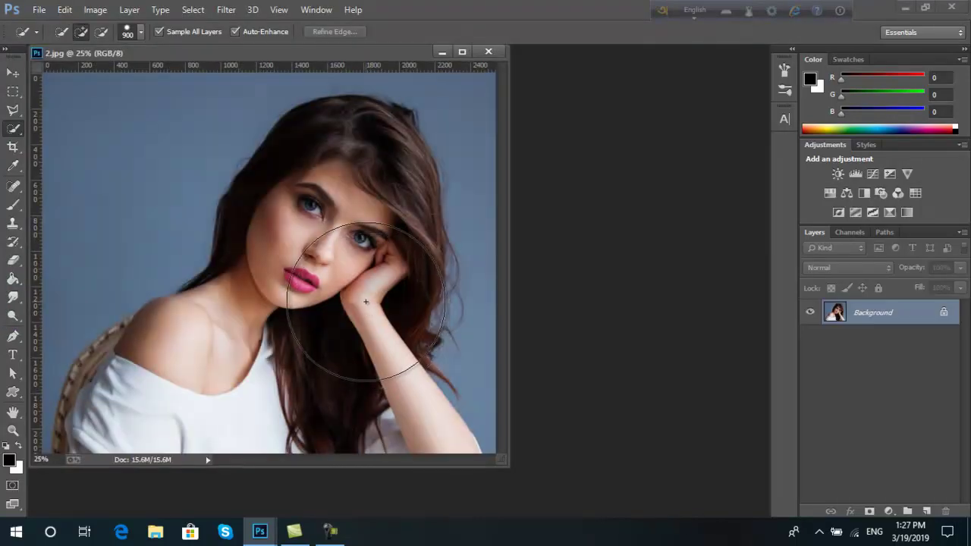
Dock the 2.jpg window and duplicate Background into a Background copy layer
{"action": "left_click_drag", "start_coordinate": [273, 52], "coordinate": [437, 49]}
{"action": "left_click_drag", "start_coordinate": [916, 314], "coordinate": [928, 506]}
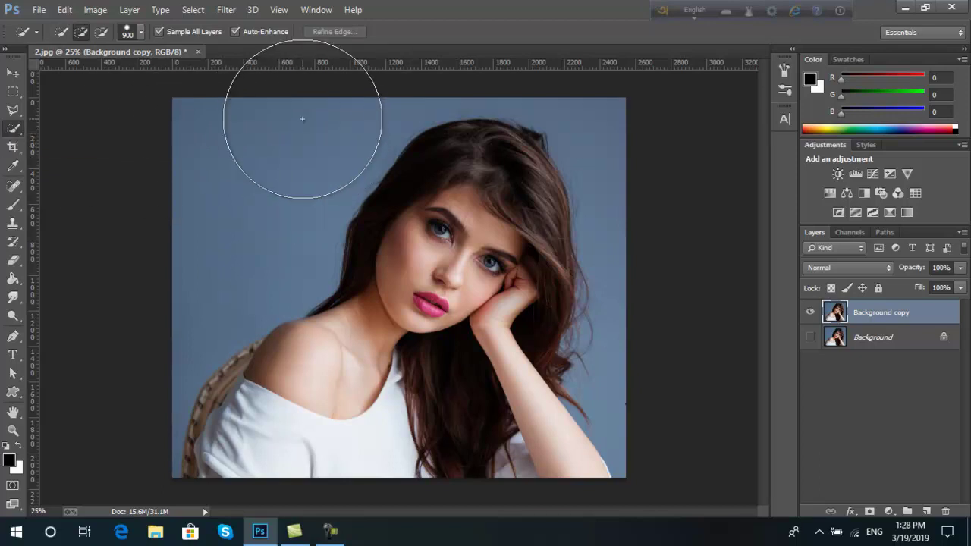
Quick-select the blue backdrop left of the woman and down the right side of her hair
{"action": "left_click_drag", "start_coordinate": [299, 113], "coordinate": [256, 147]}
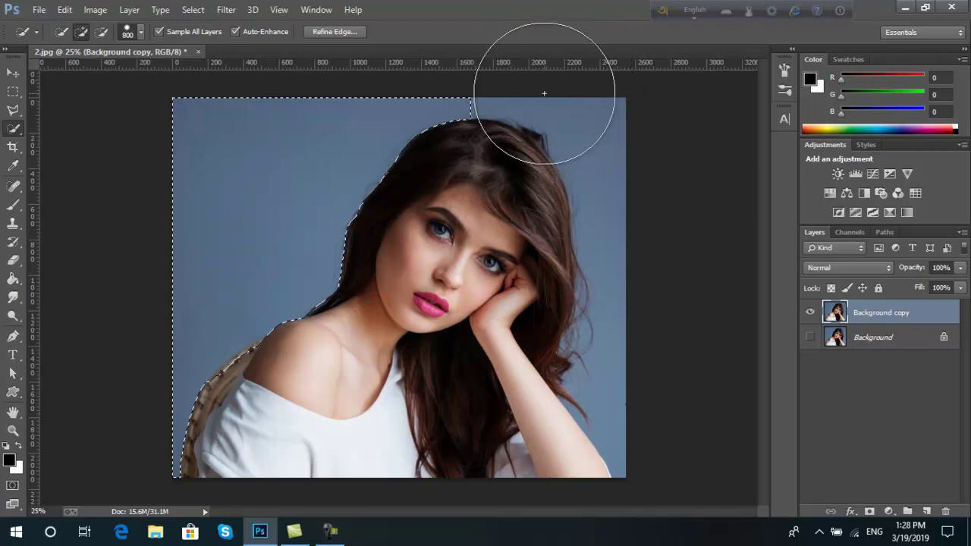
{"action": "key", "text": "bracketleft"}
{"action": "key", "text": "bracketleft"}
{"action": "key", "text": "bracketleft"}
{"action": "key", "text": "bracketleft"}
{"action": "key", "text": "bracketleft"}
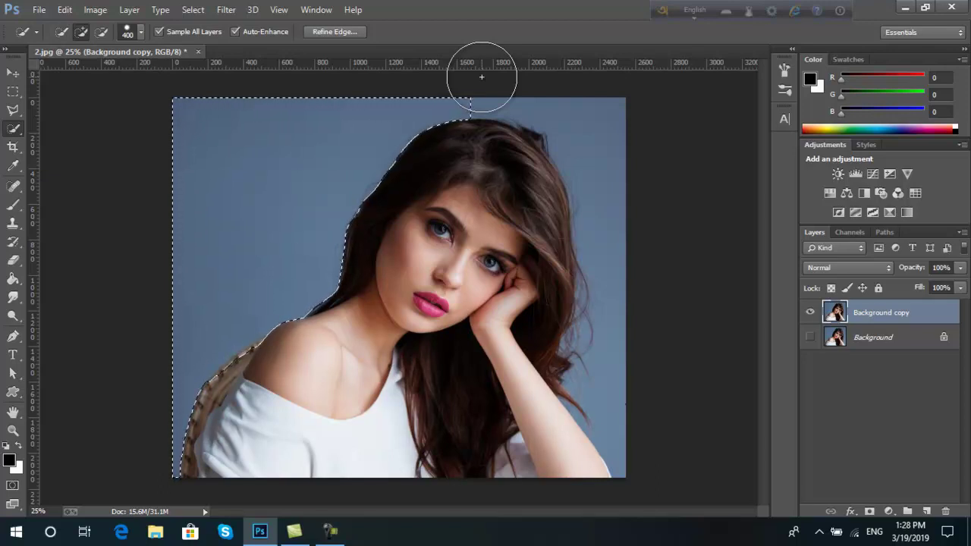
{"action": "key", "text": "bracketright"}
{"action": "key", "text": "bracketright"}
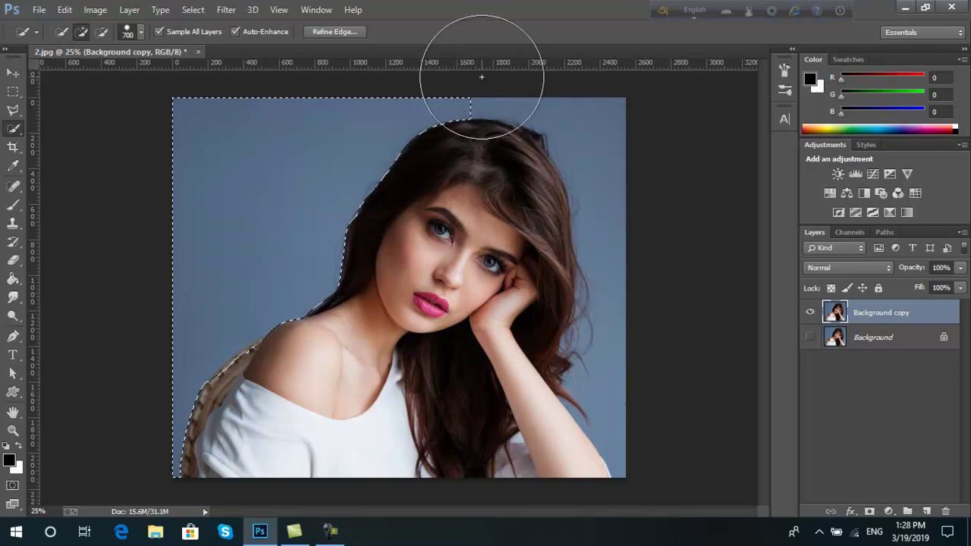
{"action": "key", "text": "bracketleft"}
{"action": "key", "text": "bracketleft"}
{"action": "key", "text": "bracketleft"}
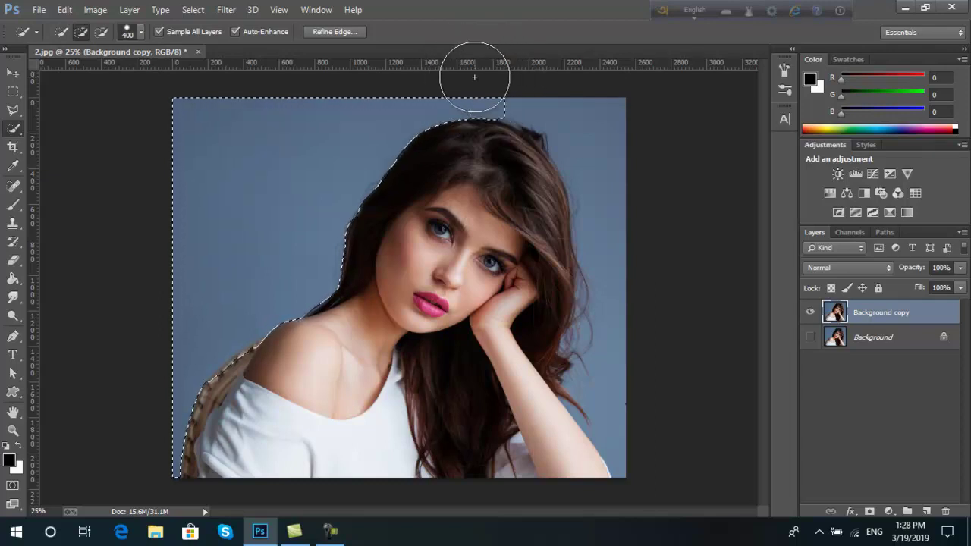
{"action": "left_click_drag", "start_coordinate": [475, 77], "coordinate": [632, 239]}
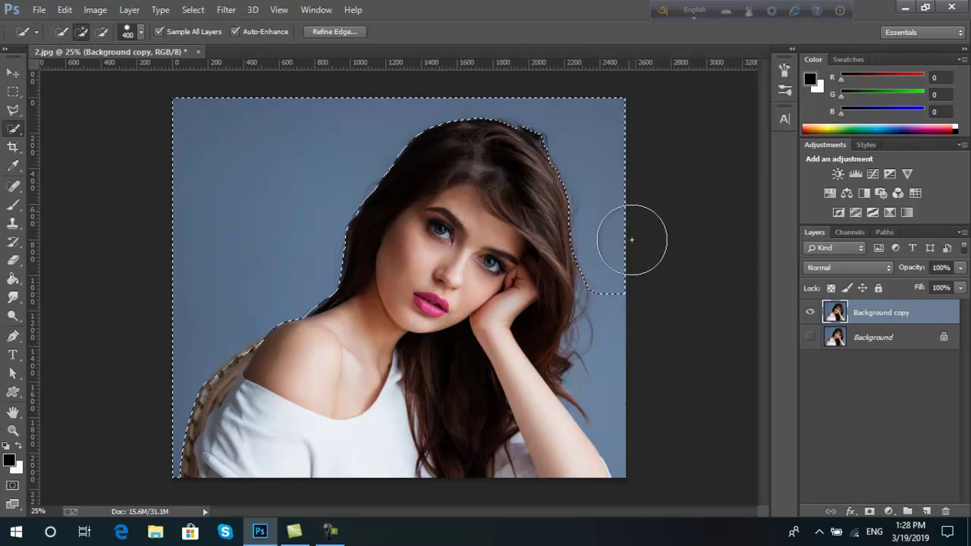
{"action": "left_click_drag", "start_coordinate": [631, 240], "coordinate": [640, 347]}
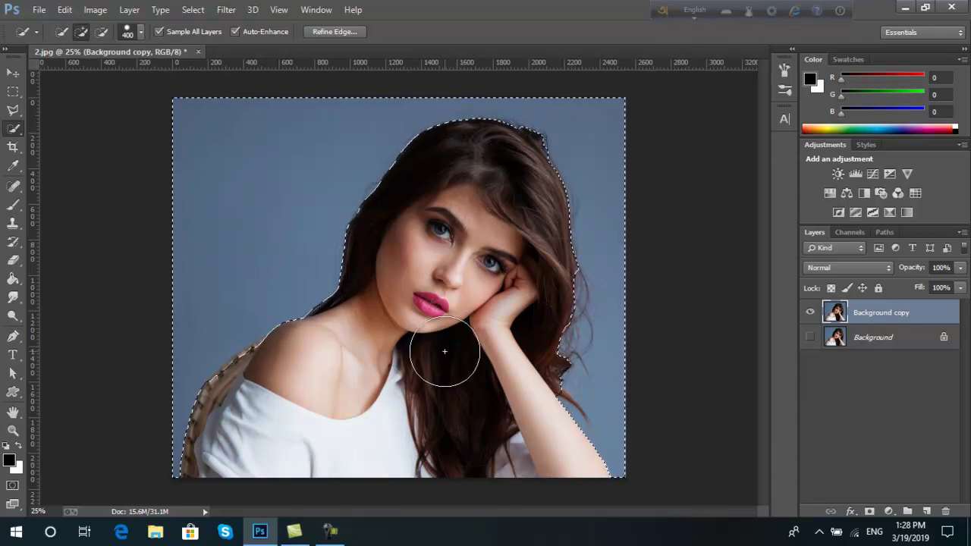
Apply Select Inverse from the canvas context menu so the woman is selected
{"action": "right_click", "coordinate": [438, 247]}
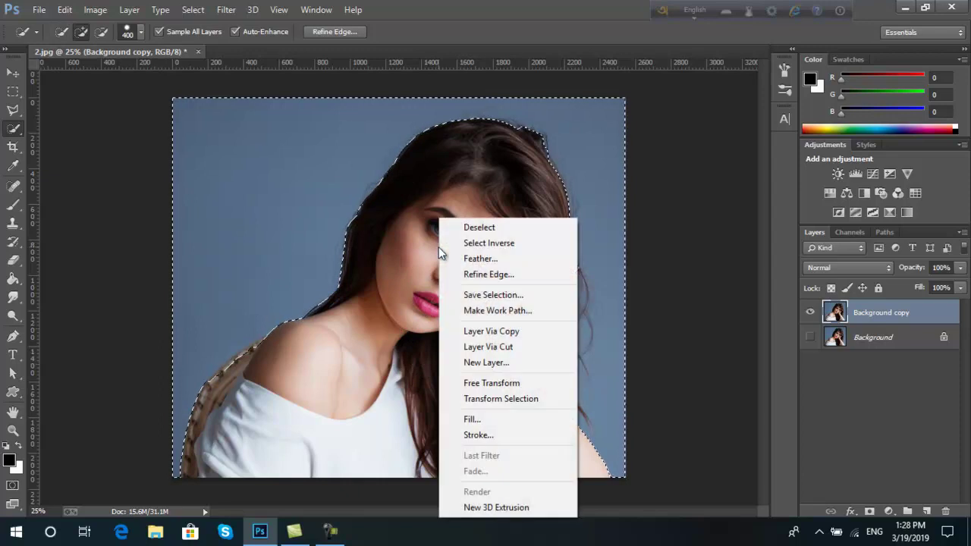
{"action": "left_click", "coordinate": [523, 244]}
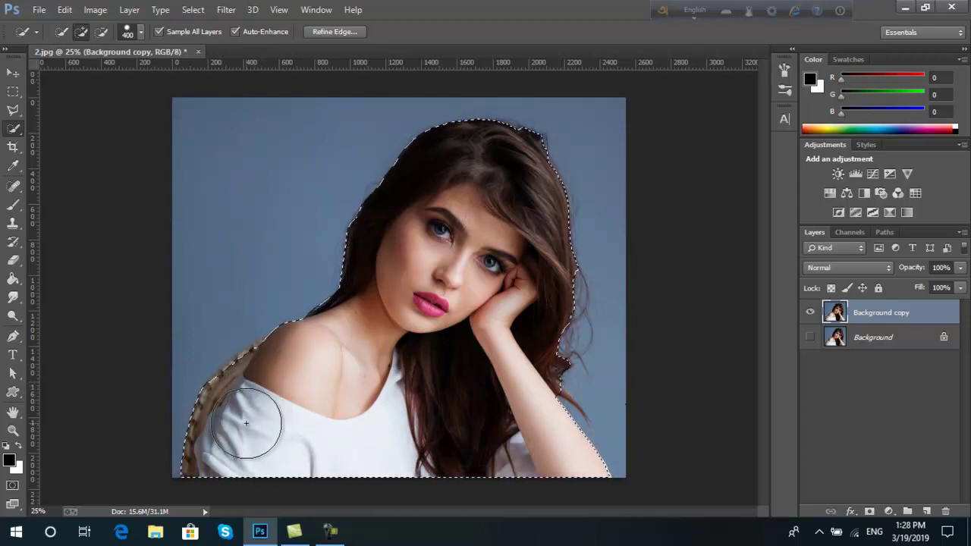
Zoom in on the shoulder and correct the selection edge along the shoulder and shirt
{"action": "left_click", "coordinate": [13, 429]}
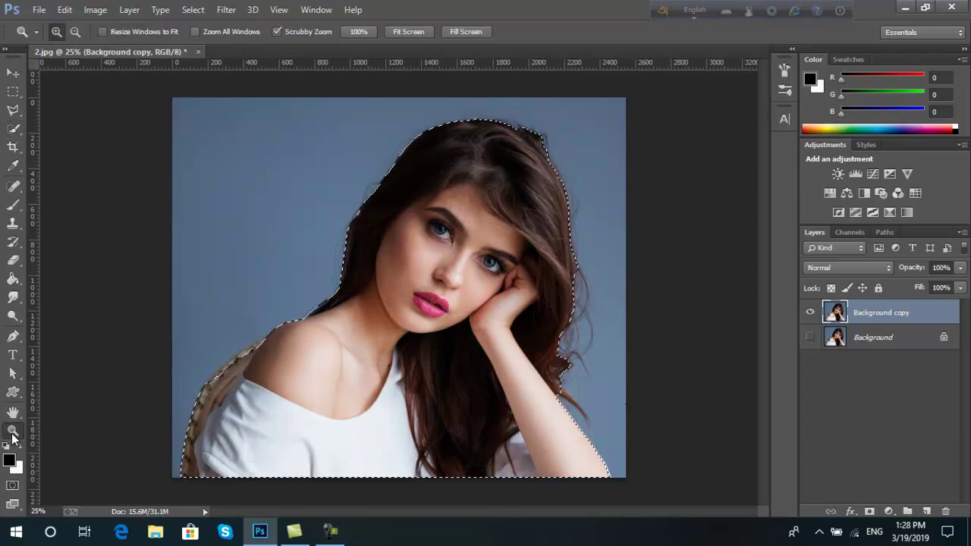
{"action": "left_click", "coordinate": [226, 407]}
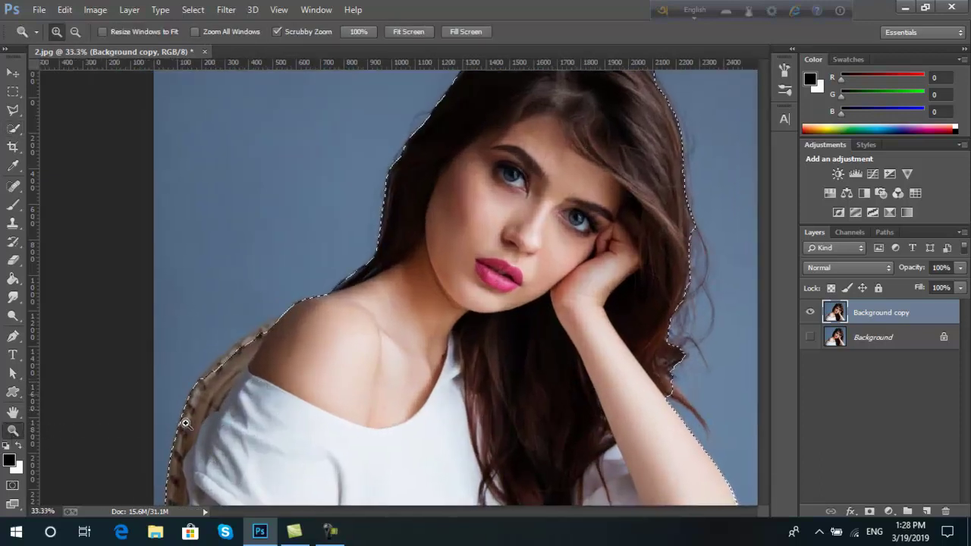
{"action": "left_click", "coordinate": [210, 432]}
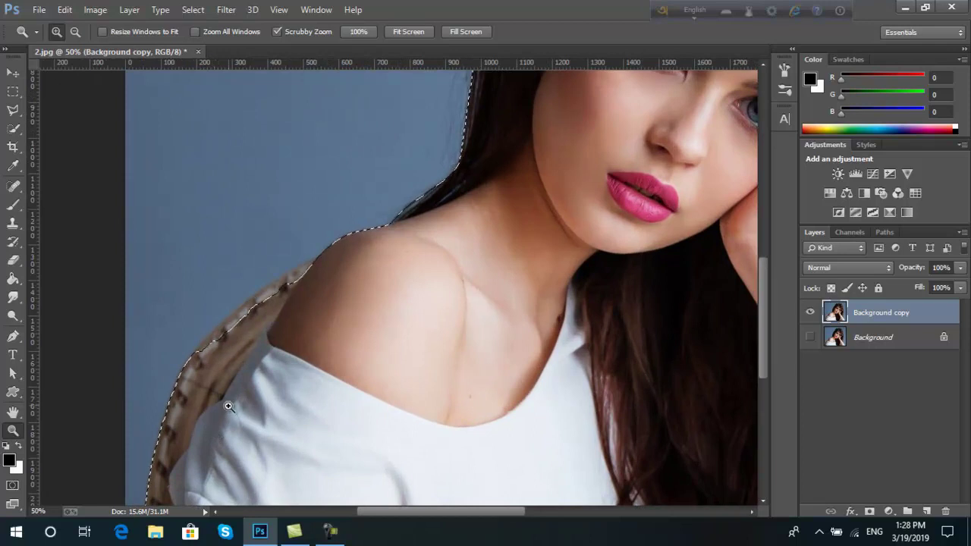
{"action": "left_click", "coordinate": [228, 404]}
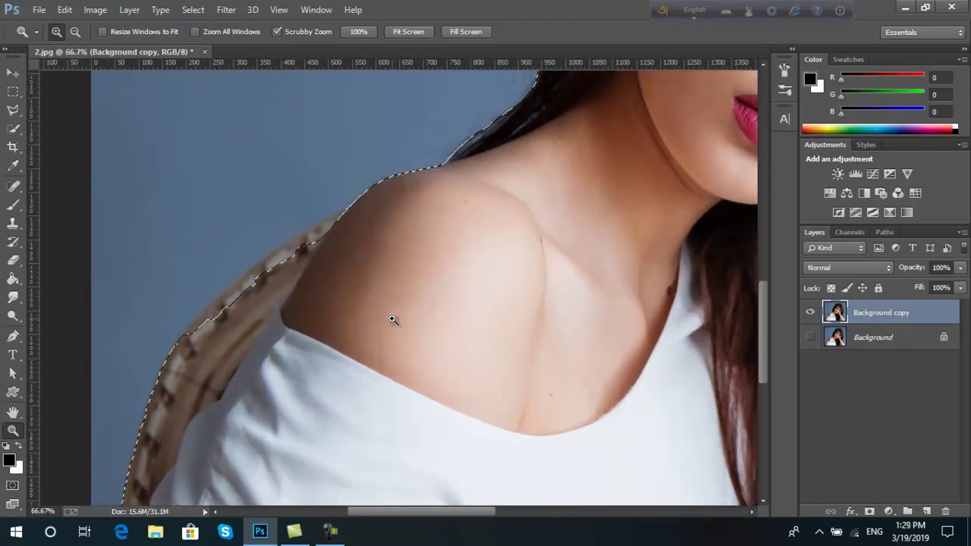
{"action": "left_click", "coordinate": [13, 129]}
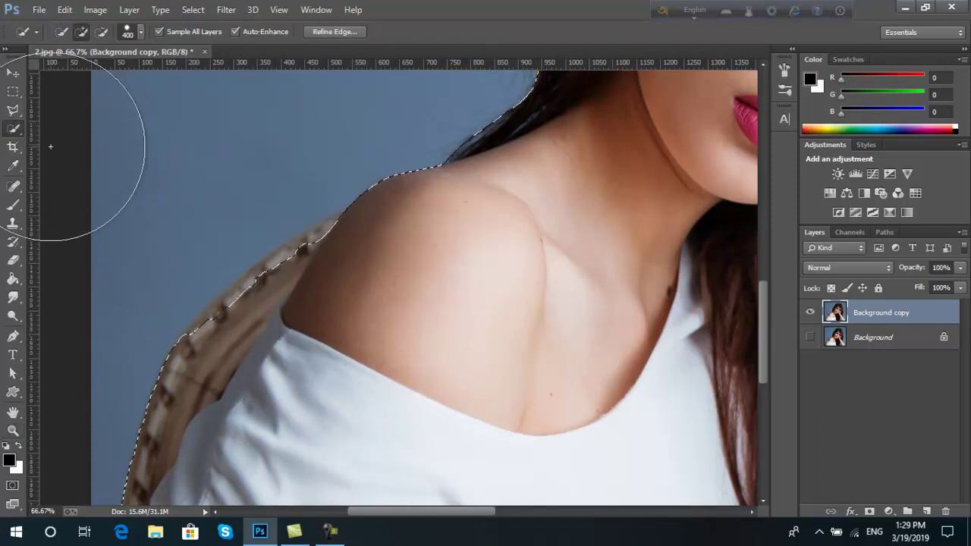
{"action": "left_click", "coordinate": [367, 305]}
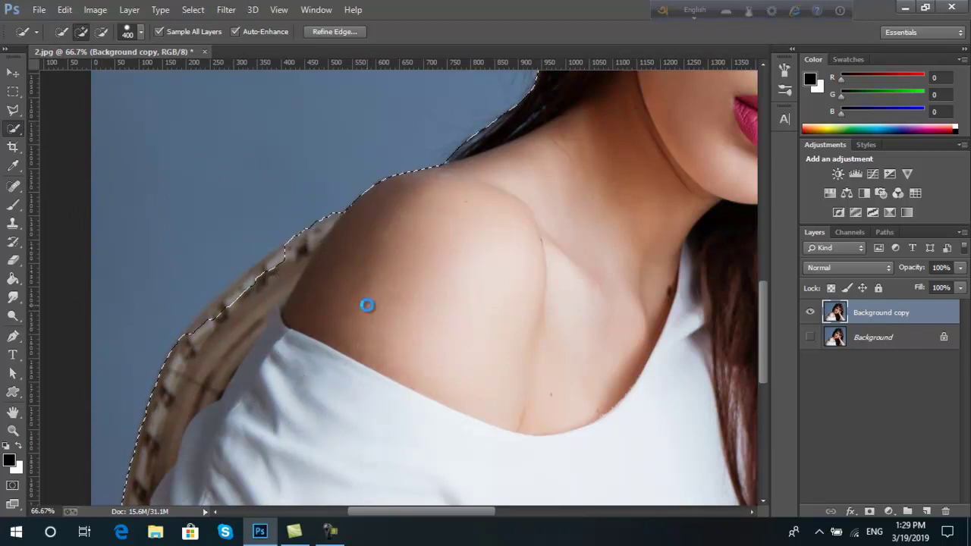
{"action": "left_click", "coordinate": [307, 346]}
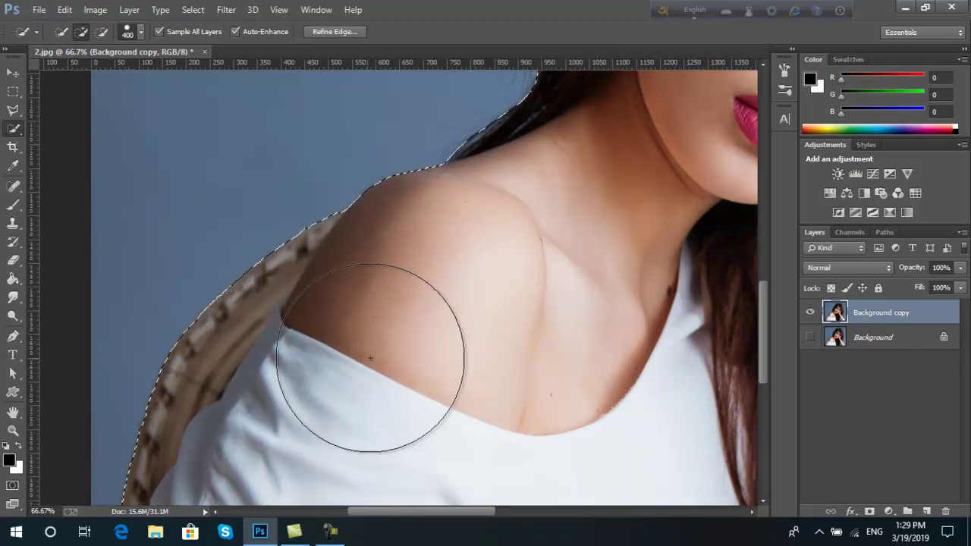
{"action": "scroll", "coordinate": [398, 322], "scroll_direction": "down", "scroll_amount": 2}
{"action": "scroll", "coordinate": [397, 323], "scroll_direction": "down", "scroll_amount": 2}
{"action": "scroll", "coordinate": [397, 322], "scroll_direction": "down", "scroll_amount": 2}
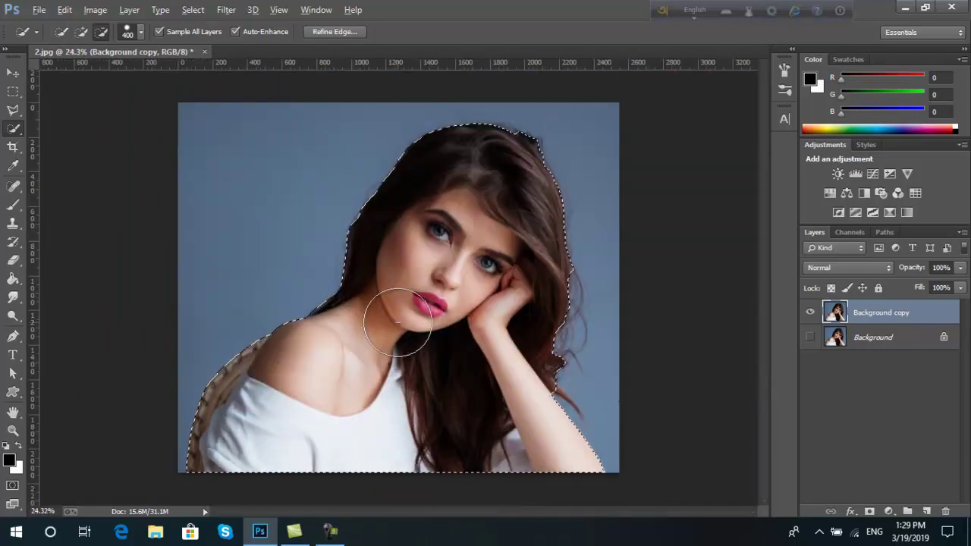
Open Refine Edge with the On White view and zoom the preview onto the top of the hair
{"action": "left_click", "coordinate": [332, 32]}
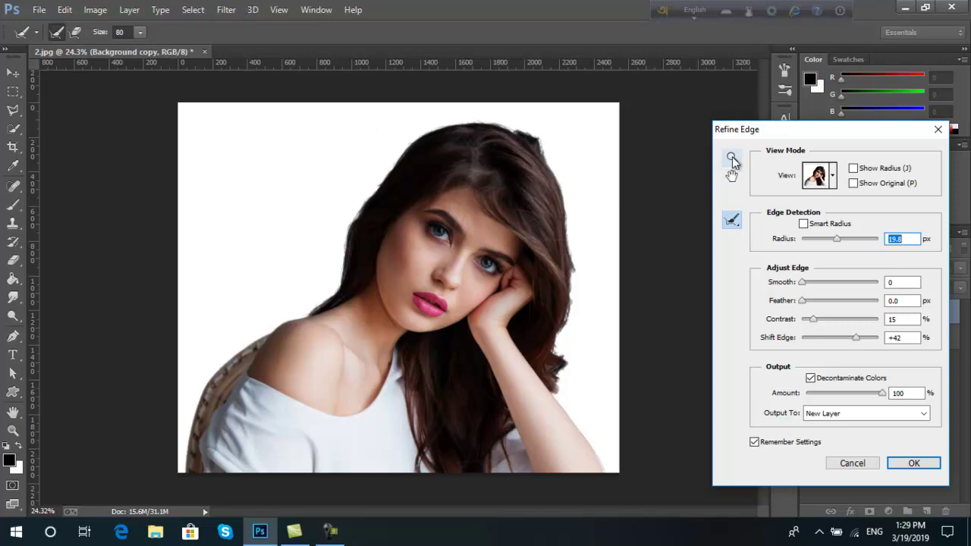
{"action": "left_click", "coordinate": [732, 157]}
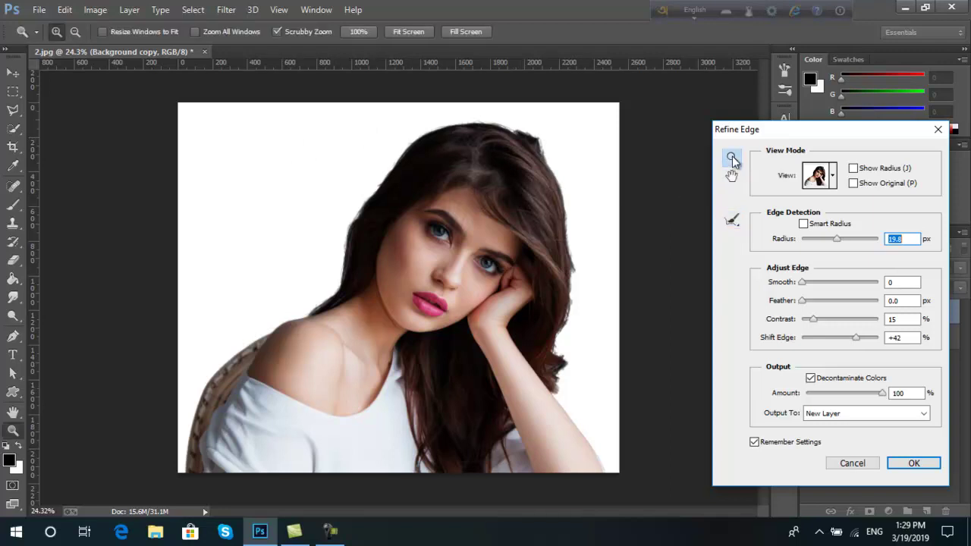
{"action": "left_click", "coordinate": [508, 145]}
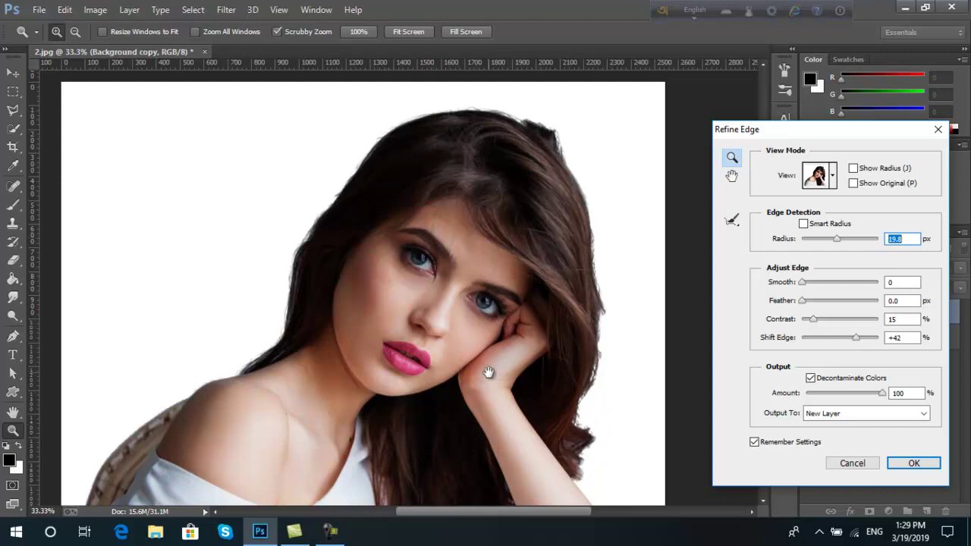
Paint Refine Radius along the right hair edge and forearm, reaching a 19.8 px radius
{"action": "left_click_drag", "start_coordinate": [488, 373], "coordinate": [490, 353]}
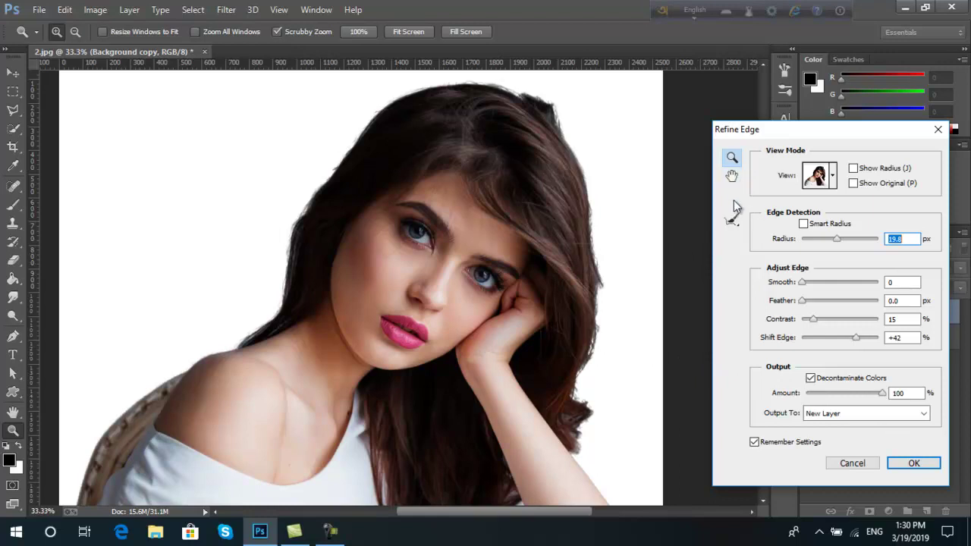
{"action": "left_click", "coordinate": [732, 220]}
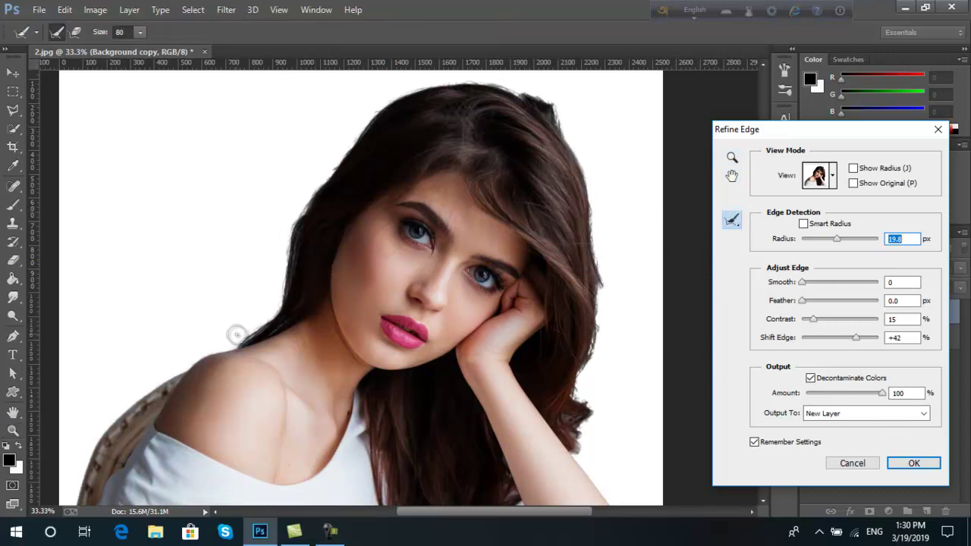
{"action": "mouse_move", "coordinate": [233, 341]}
{"action": "left_mouse_down"}
{"action": "mouse_move", "coordinate": [292, 236]}
{"action": "mouse_move", "coordinate": [288, 264]}
{"action": "mouse_move", "coordinate": [331, 164]}
{"action": "mouse_move", "coordinate": [424, 82]}
{"action": "mouse_move", "coordinate": [531, 86]}
{"action": "mouse_move", "coordinate": [587, 126]}
{"action": "mouse_move", "coordinate": [612, 216]}
{"action": "mouse_move", "coordinate": [602, 232]}
{"action": "mouse_move", "coordinate": [601, 307]}
{"action": "mouse_move", "coordinate": [595, 293]}
{"action": "mouse_move", "coordinate": [614, 351]}
{"action": "mouse_move", "coordinate": [593, 377]}
{"action": "mouse_move", "coordinate": [624, 308]}
{"action": "mouse_move", "coordinate": [603, 372]}
{"action": "mouse_move", "coordinate": [616, 402]}
{"action": "mouse_move", "coordinate": [589, 394]}
{"action": "mouse_move", "coordinate": [581, 369]}
{"action": "mouse_move", "coordinate": [596, 396]}
{"action": "mouse_move", "coordinate": [605, 321]}
{"action": "mouse_move", "coordinate": [605, 423]}
{"action": "mouse_move", "coordinate": [592, 423]}
{"action": "mouse_move", "coordinate": [580, 449]}
{"action": "mouse_move", "coordinate": [615, 498]}
{"action": "left_mouse_up"}
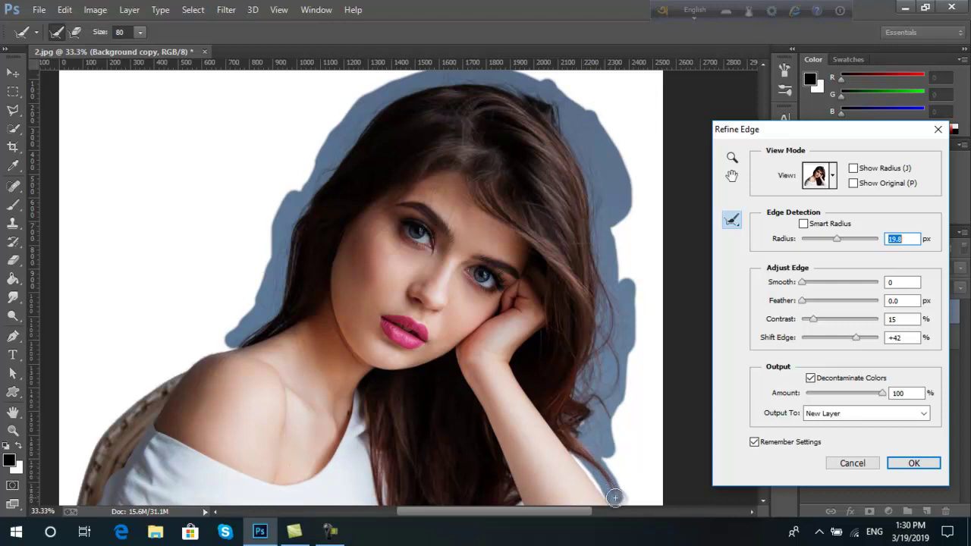
{"action": "mouse_move", "coordinate": [595, 469]}
{"action": "left_mouse_down"}
{"action": "mouse_move", "coordinate": [613, 426]}
{"action": "mouse_move", "coordinate": [589, 417]}
{"action": "left_mouse_up"}
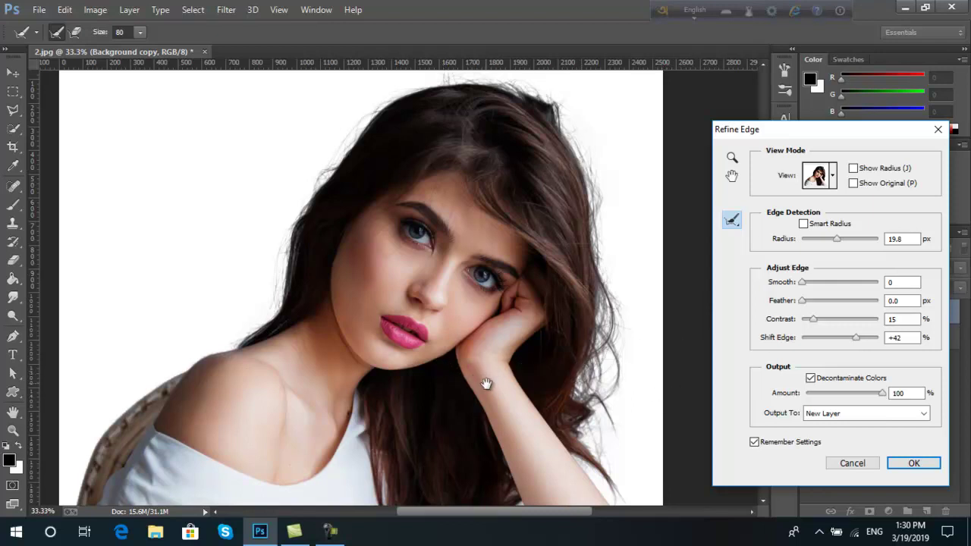
{"action": "left_click_drag", "start_coordinate": [484, 404], "coordinate": [468, 318]}
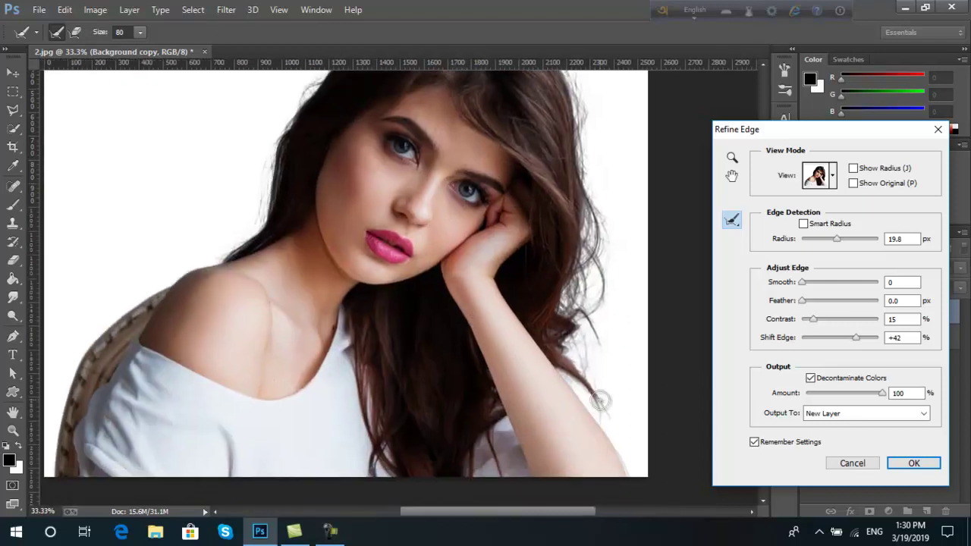
{"action": "left_click_drag", "start_coordinate": [596, 403], "coordinate": [598, 382]}
{"action": "scroll", "coordinate": [408, 320], "scroll_direction": "down", "scroll_amount": 2}
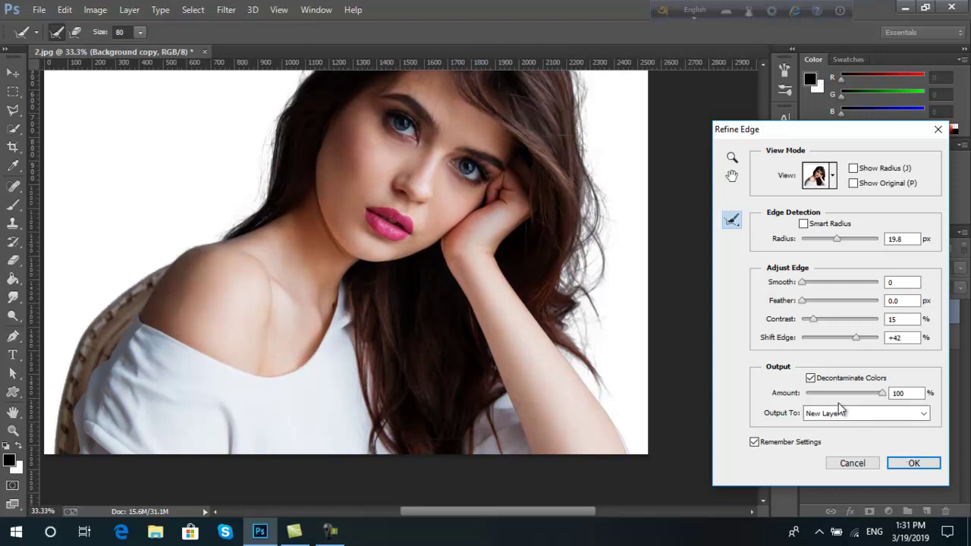
{"action": "left_click", "coordinate": [884, 422]}
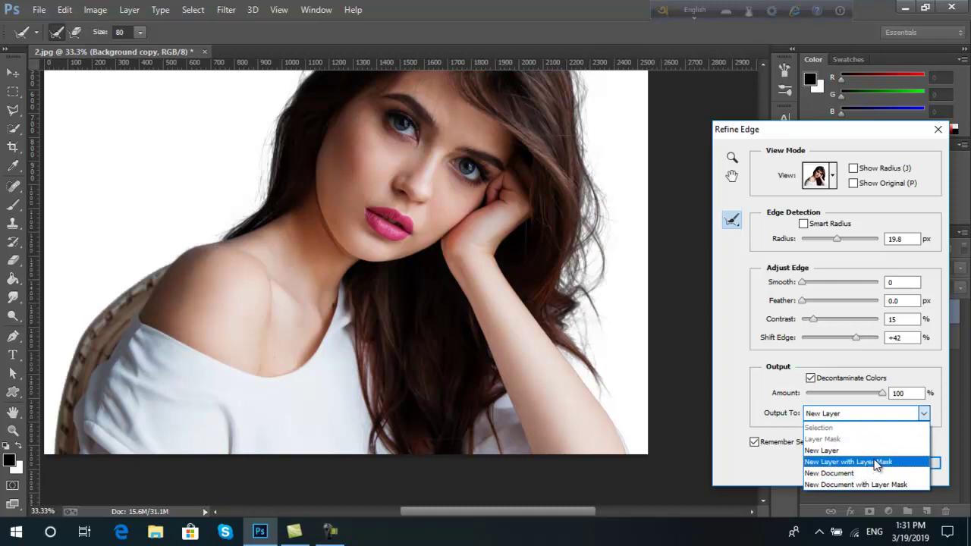
{"action": "left_click", "coordinate": [872, 451]}
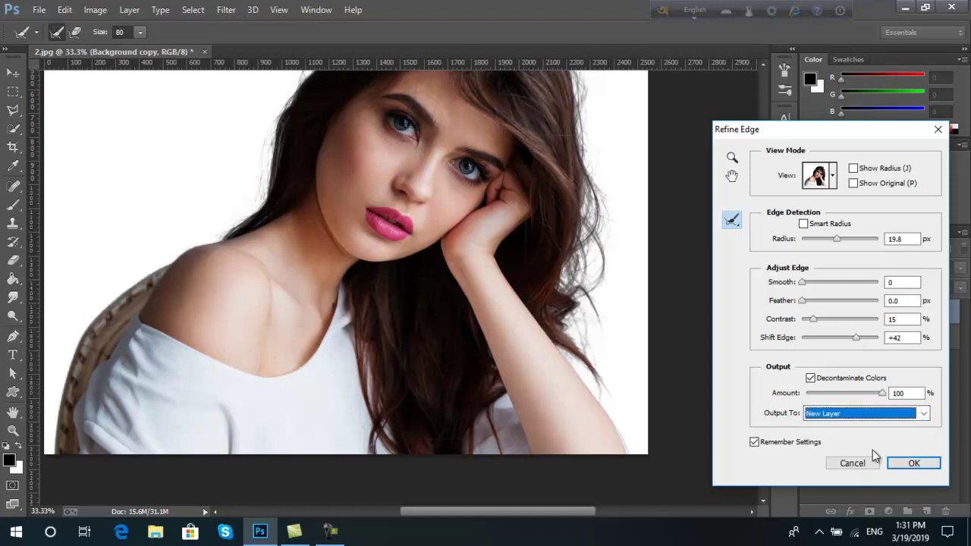
{"action": "left_click", "coordinate": [878, 415]}
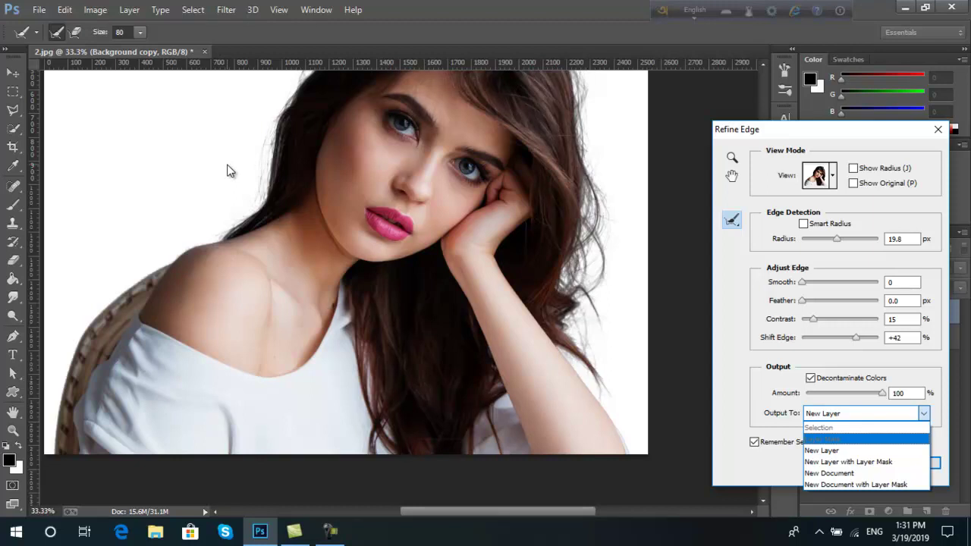
{"action": "left_click", "coordinate": [823, 451]}
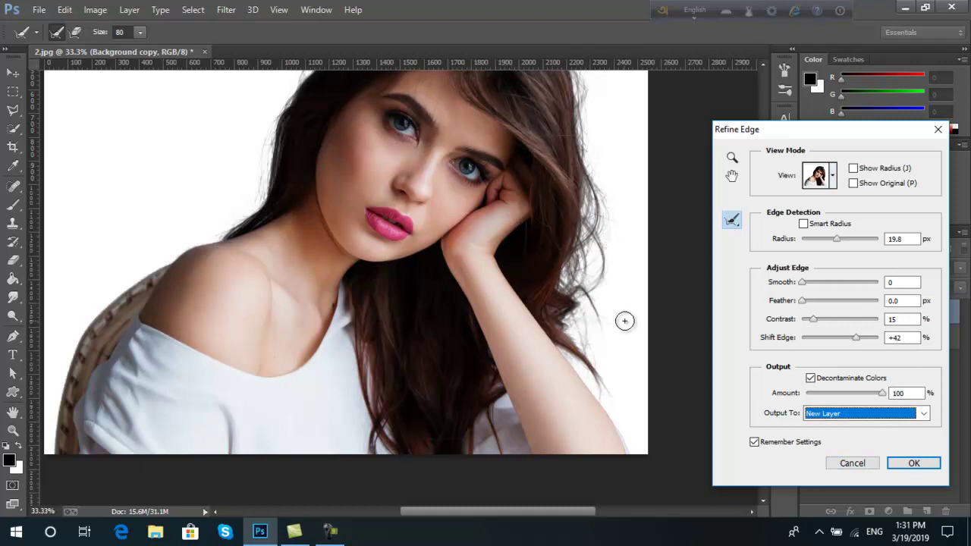
Apply Refine Edge to create the Background copy 2 cut-out and zoom to inspect the hair
{"action": "left_click", "coordinate": [917, 463]}
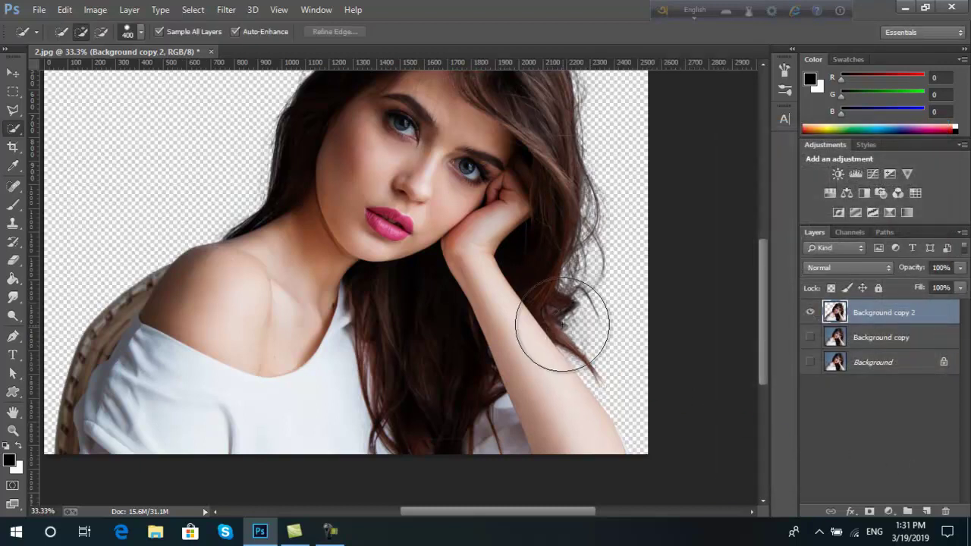
{"action": "scroll", "coordinate": [554, 300], "scroll_direction": "down", "scroll_amount": 3}
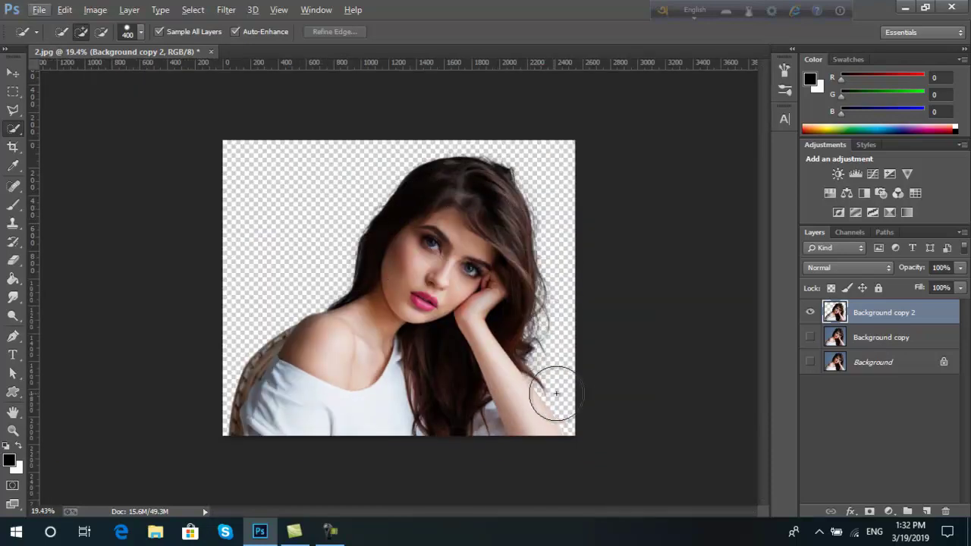
{"action": "scroll", "coordinate": [533, 302], "scroll_direction": "up", "scroll_amount": 1}
{"action": "scroll", "coordinate": [585, 318], "scroll_direction": "up", "scroll_amount": 2}
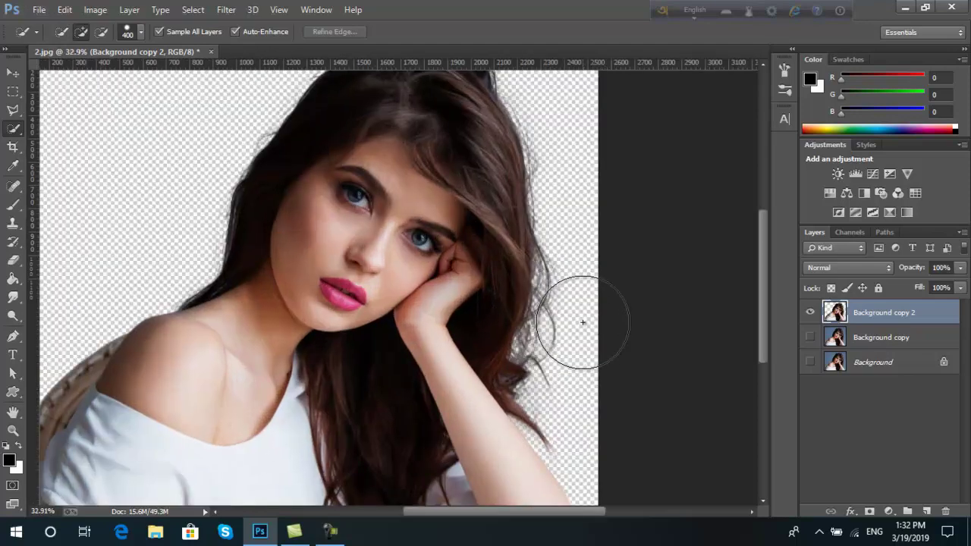
{"action": "scroll", "coordinate": [581, 321], "scroll_direction": "up", "scroll_amount": 2}
{"action": "scroll", "coordinate": [581, 321], "scroll_direction": "up", "scroll_amount": 1}
{"action": "scroll", "coordinate": [569, 324], "scroll_direction": "up", "scroll_amount": 1}
{"action": "scroll", "coordinate": [568, 325], "scroll_direction": "up", "scroll_amount": 1}
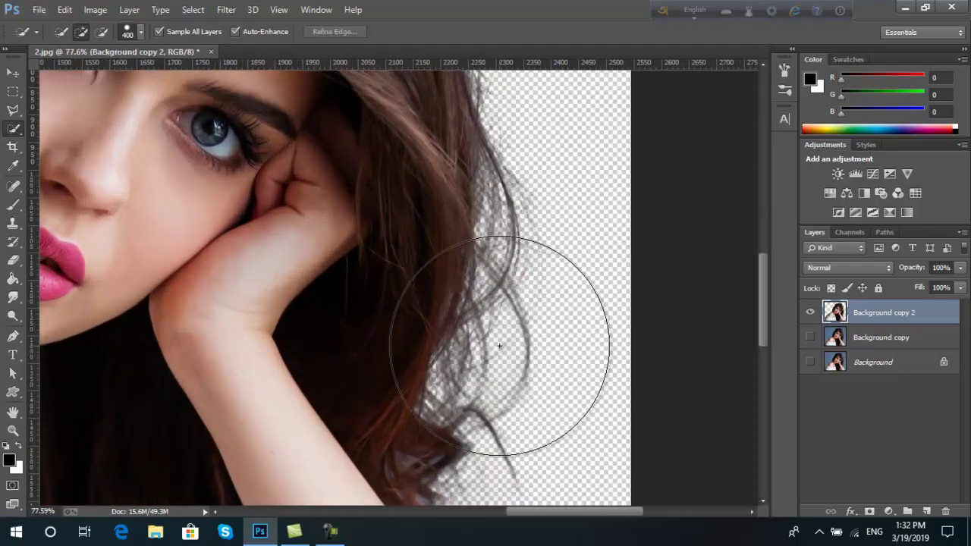
{"action": "scroll", "coordinate": [494, 254], "scroll_direction": "down", "scroll_amount": 1}
{"action": "scroll", "coordinate": [494, 253], "scroll_direction": "down", "scroll_amount": 2}
{"action": "scroll", "coordinate": [494, 253], "scroll_direction": "down", "scroll_amount": 1}
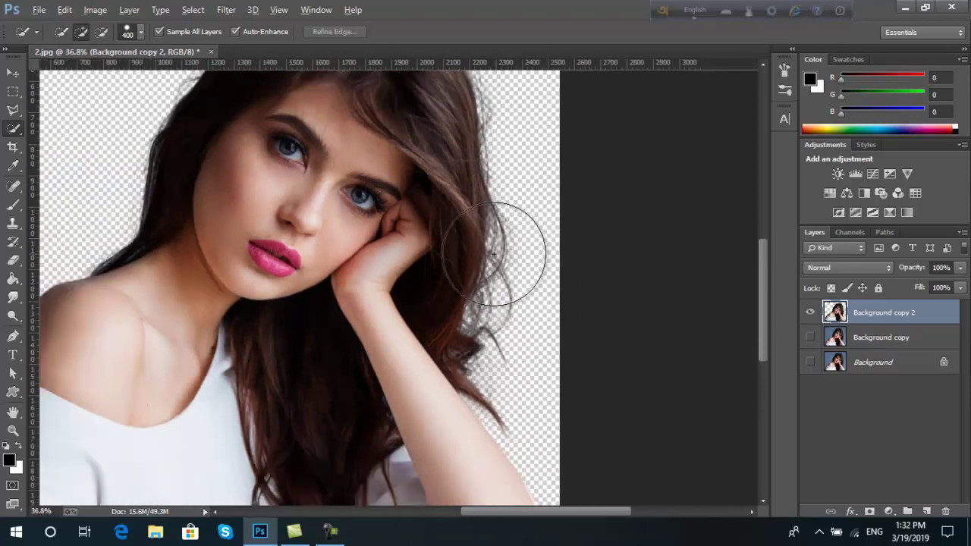
{"action": "scroll", "coordinate": [494, 253], "scroll_direction": "down", "scroll_amount": 2}
{"action": "scroll", "coordinate": [493, 254], "scroll_direction": "down", "scroll_amount": 1}
{"action": "scroll", "coordinate": [493, 255], "scroll_direction": "up", "scroll_amount": 1}
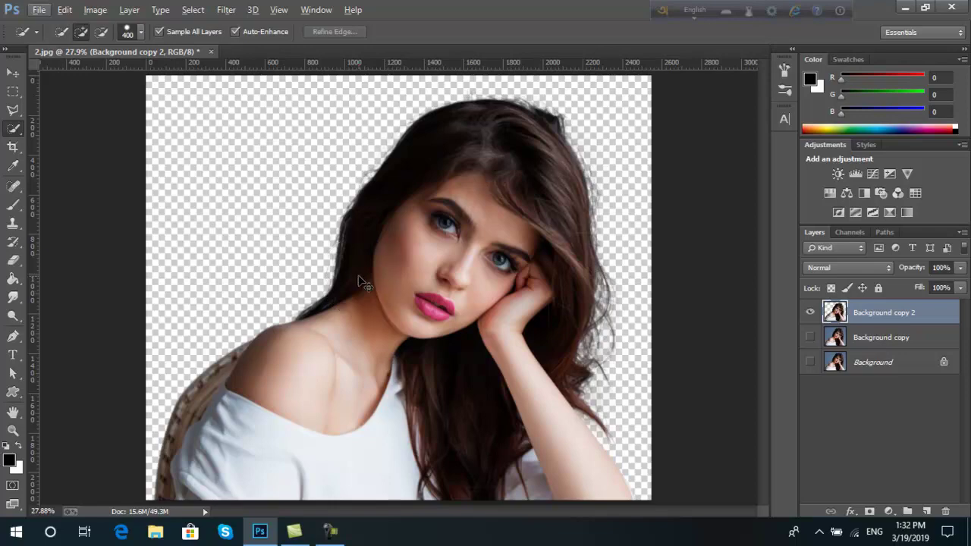
Open adventure-alps-background-547114 from the background folder inside youtube video
{"action": "key", "text": "ctrl+o"}
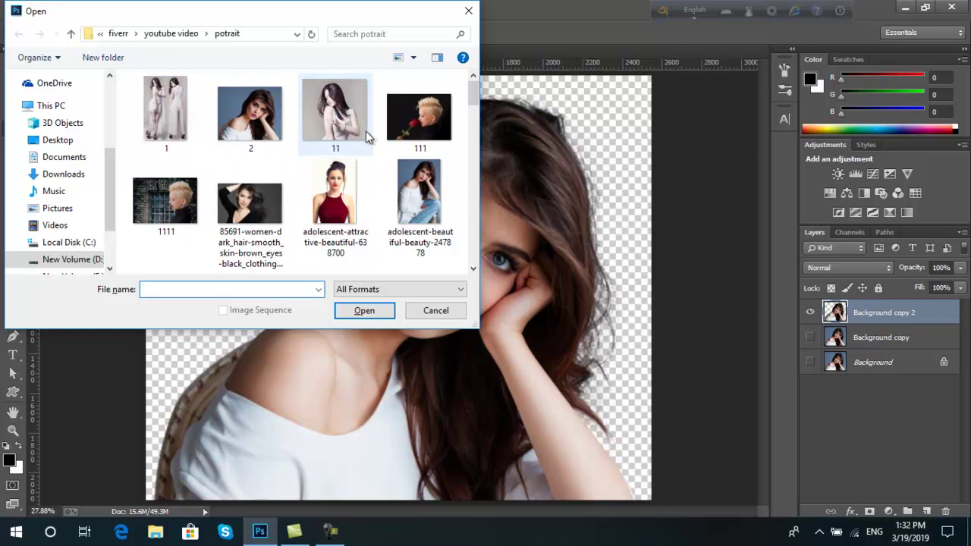
{"action": "left_click", "coordinate": [71, 33]}
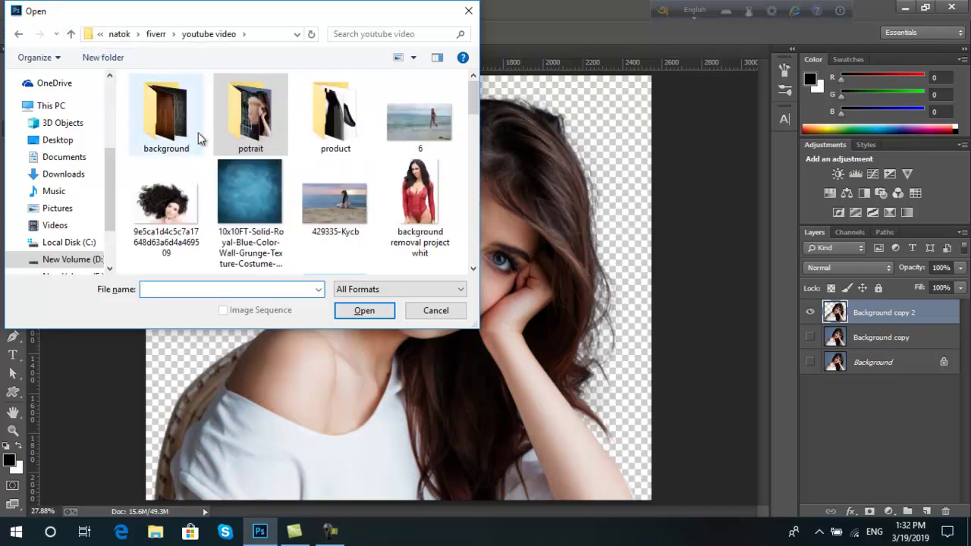
{"action": "double_click", "coordinate": [166, 125]}
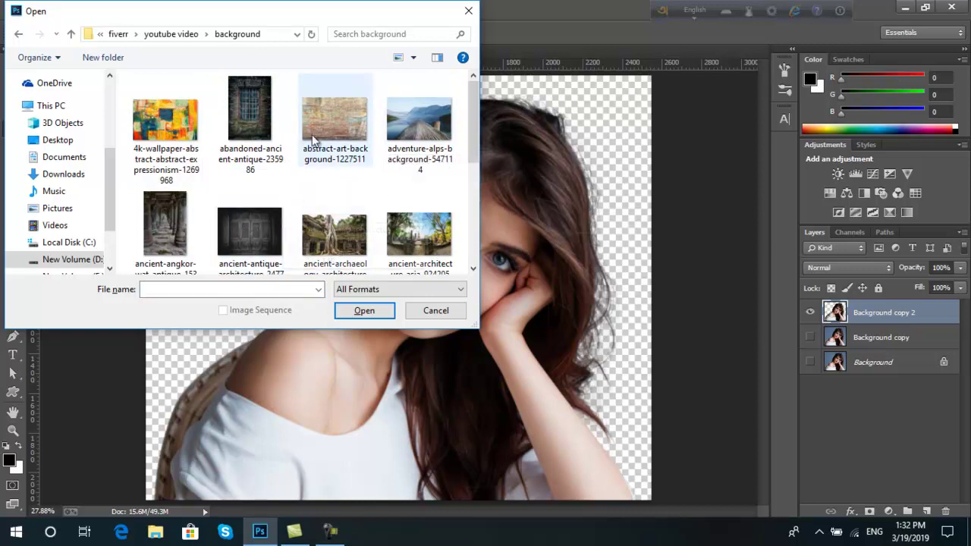
{"action": "left_click", "coordinate": [403, 116]}
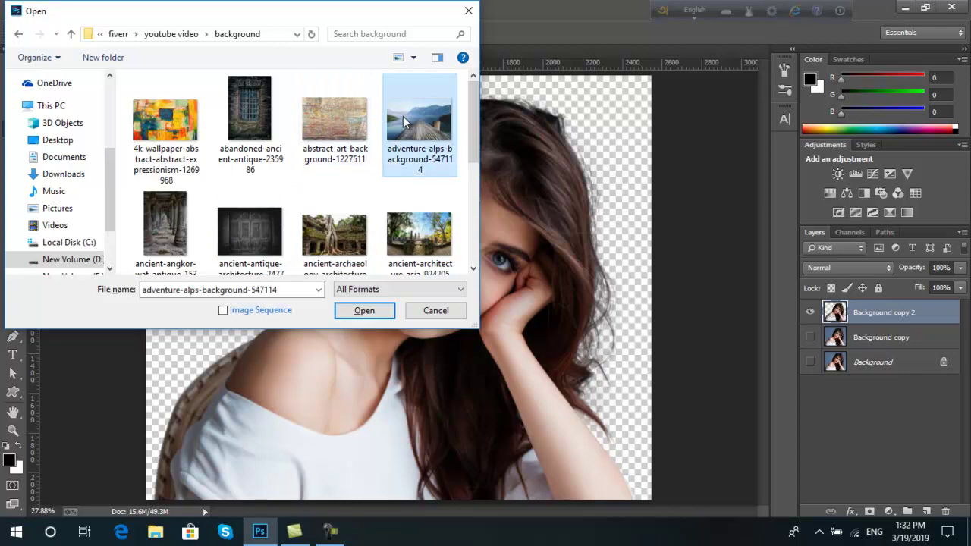
{"action": "left_click", "coordinate": [364, 311]}
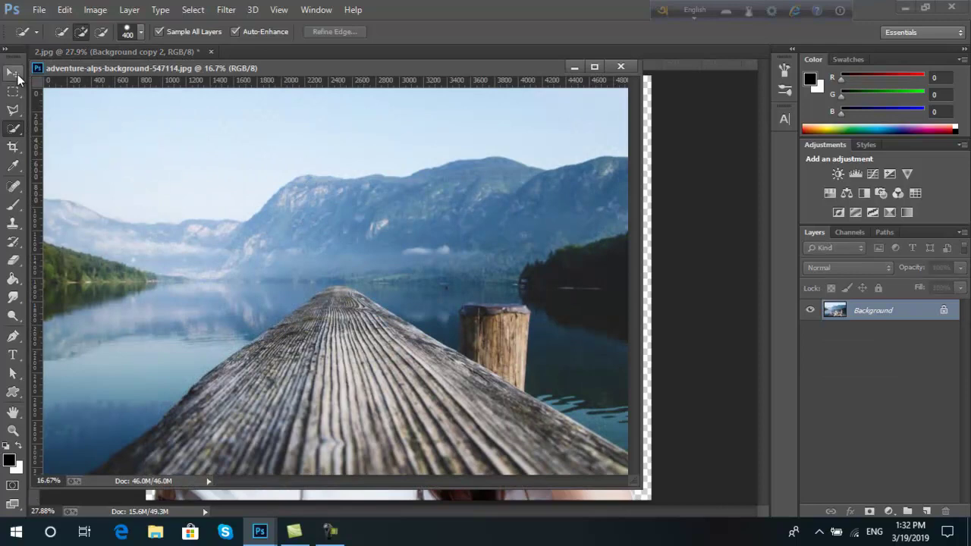
Drag the alps image into 2.jpg as Layer 1 and close the alps window
{"action": "left_click", "coordinate": [14, 72]}
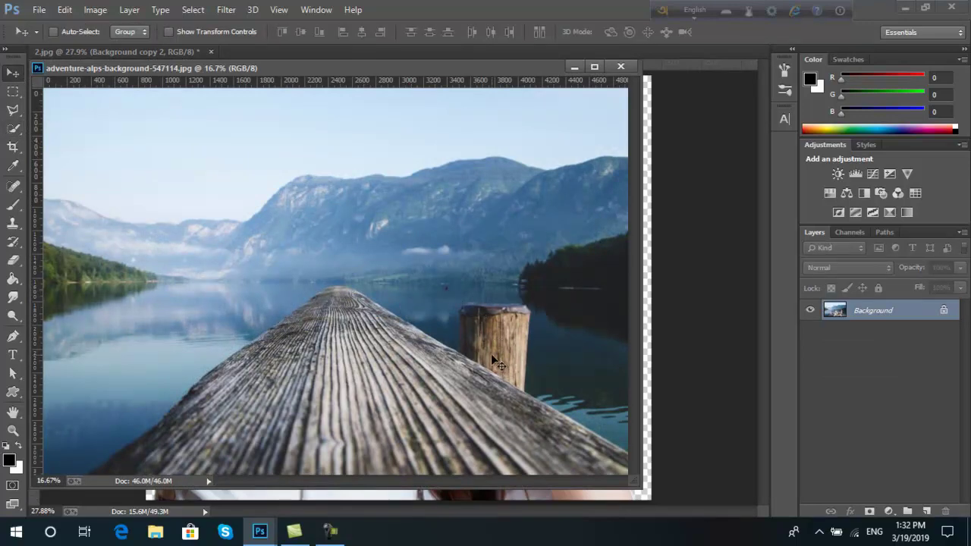
{"action": "left_click_drag", "start_coordinate": [408, 322], "coordinate": [669, 312]}
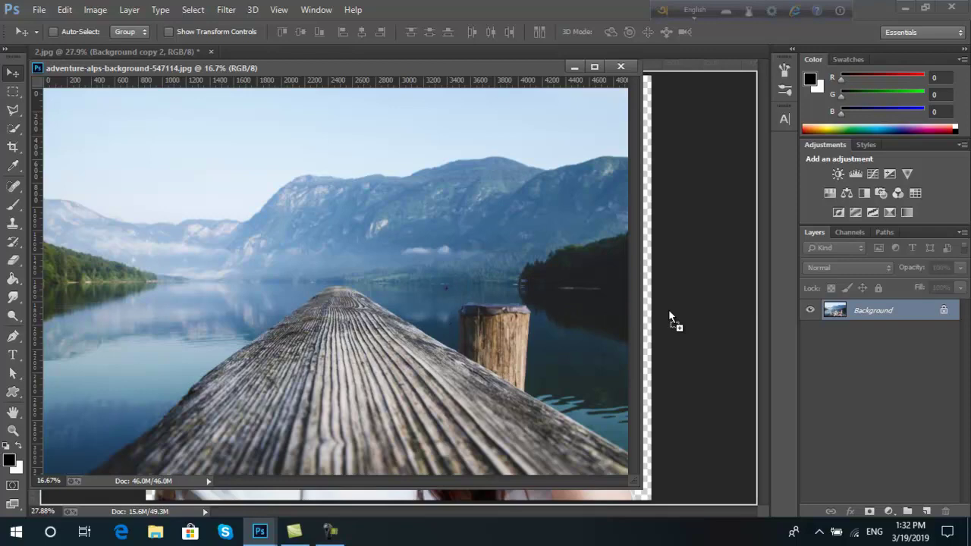
{"action": "left_click_drag", "start_coordinate": [670, 312], "coordinate": [670, 312]}
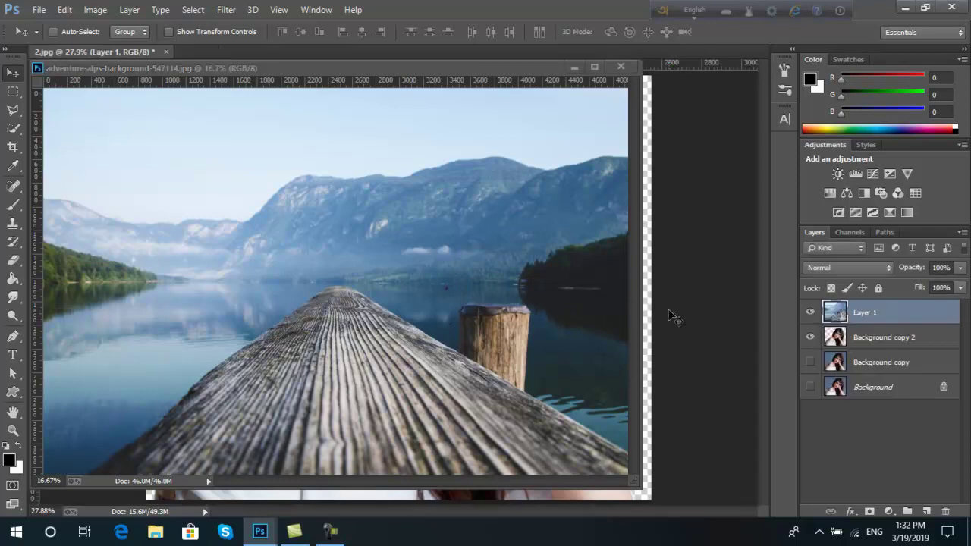
{"action": "left_click", "coordinate": [623, 66]}
Reposition Layer 1 so the lake photo fills the portrait canvas
{"action": "mouse_move", "coordinate": [514, 292]}
{"action": "left_mouse_down"}
{"action": "mouse_move", "coordinate": [473, 295]}
{"action": "mouse_move", "coordinate": [433, 278]}
{"action": "mouse_move", "coordinate": [408, 284]}
{"action": "mouse_move", "coordinate": [387, 462]}
{"action": "left_mouse_up"}
{"action": "mouse_move", "coordinate": [396, 334]}
{"action": "left_mouse_down"}
{"action": "mouse_move", "coordinate": [399, 305]}
{"action": "mouse_move", "coordinate": [616, 323]}
{"action": "left_mouse_up"}
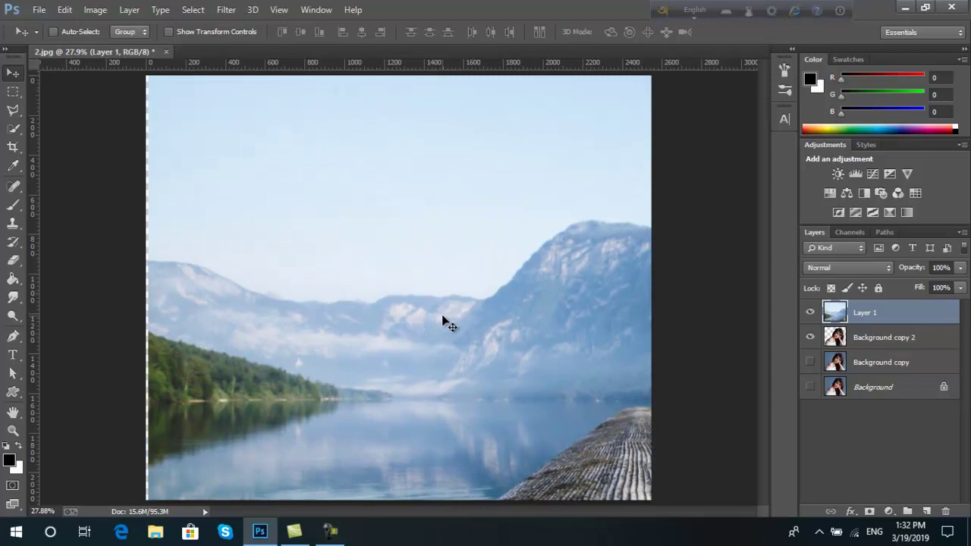
{"action": "left_click_drag", "start_coordinate": [447, 322], "coordinate": [437, 318]}
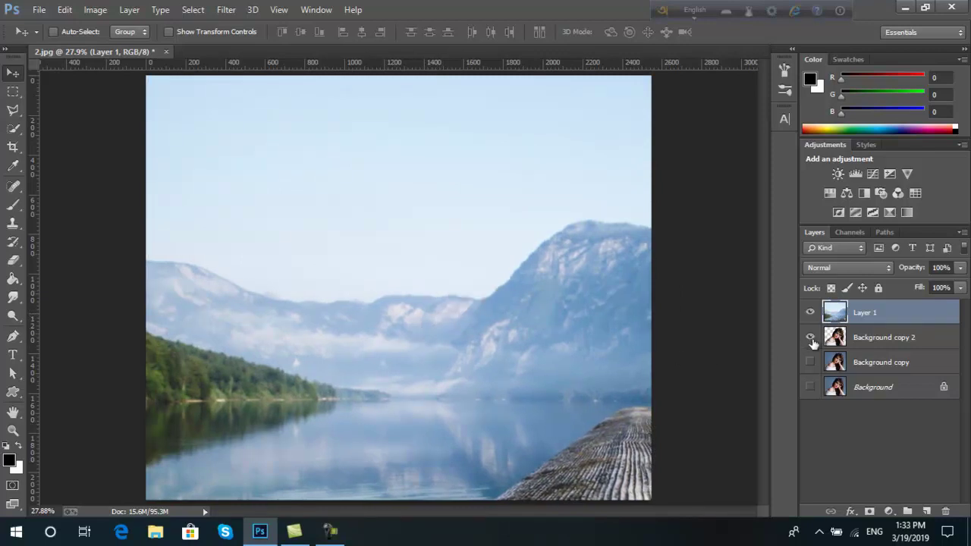
Move the cut-out woman layer, Background copy 2, above the landscape's Layer 1
{"action": "left_click", "coordinate": [880, 340]}
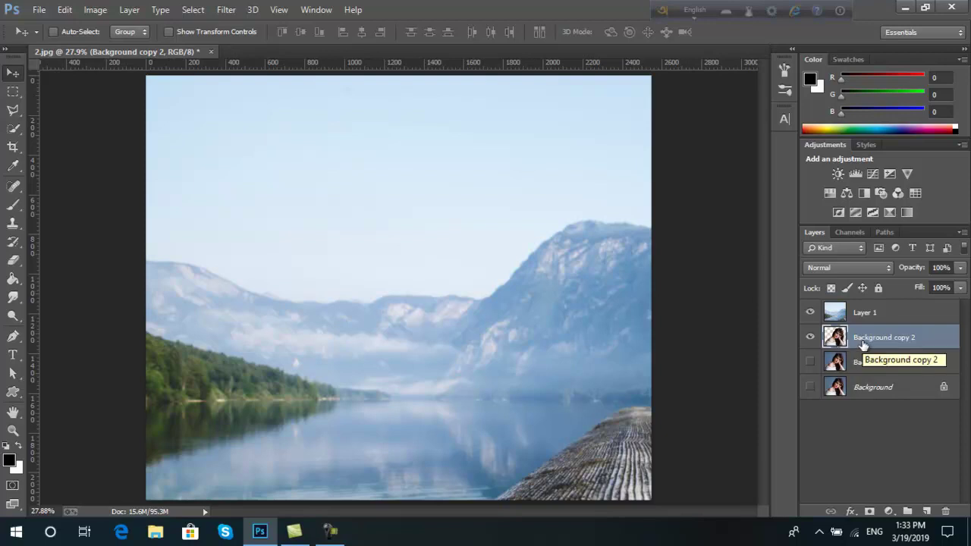
{"action": "left_click_drag", "start_coordinate": [870, 344], "coordinate": [871, 312]}
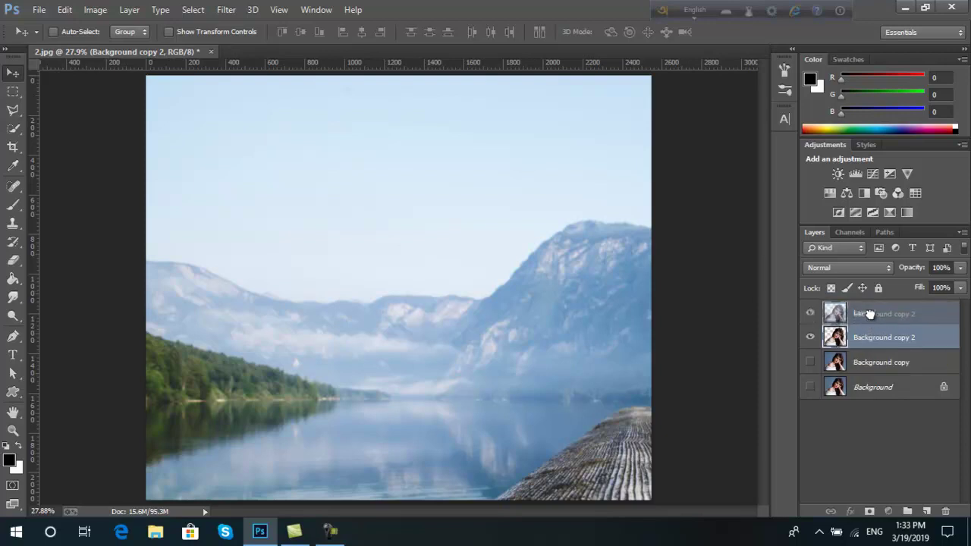